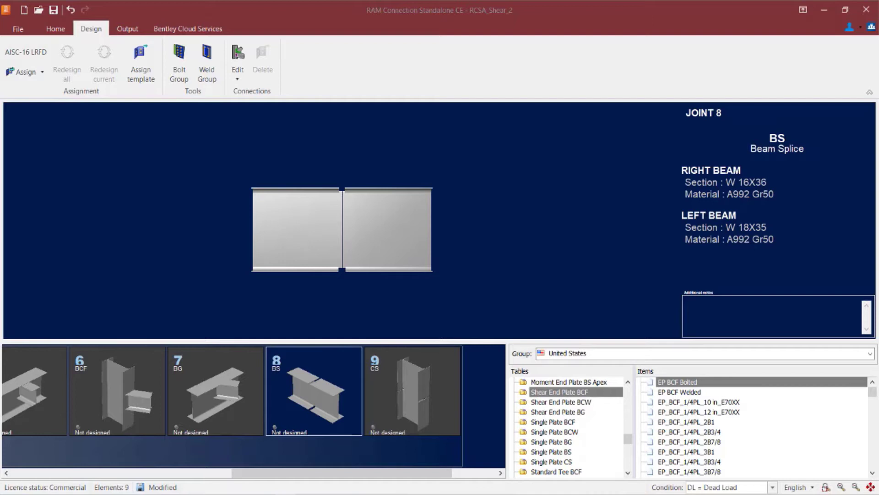
Show joint 8, the undesigned W 16X36 to W 18X35 beam splice.
click(347, 374)
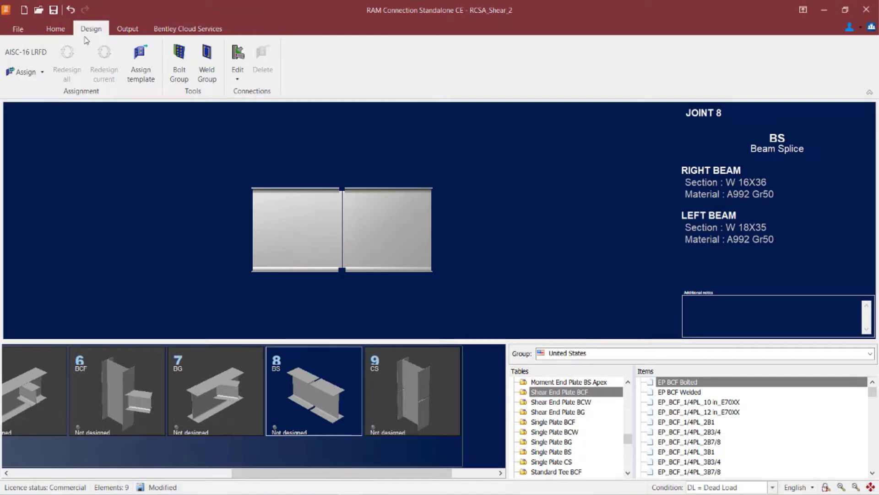
Assign the Basic BS SP single-plate splice SP_BS_1/4PL_4B3/4 to joint 8.
click(23, 71)
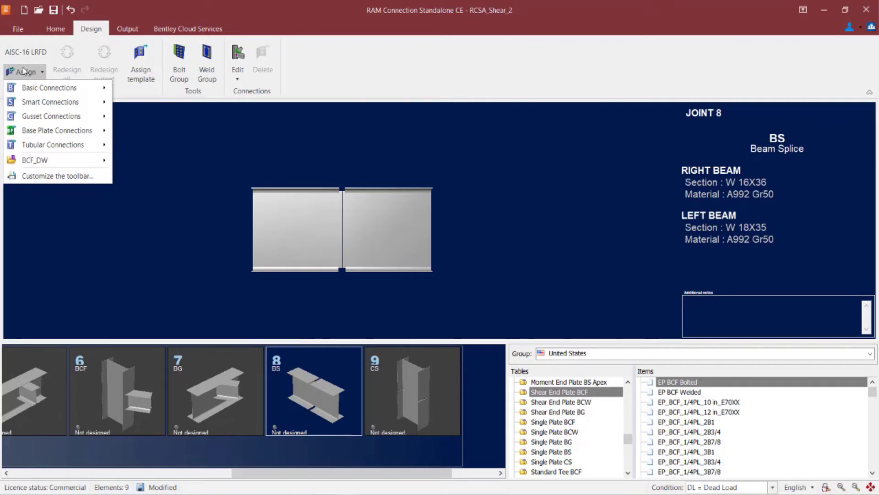
mouse_move(34, 92)
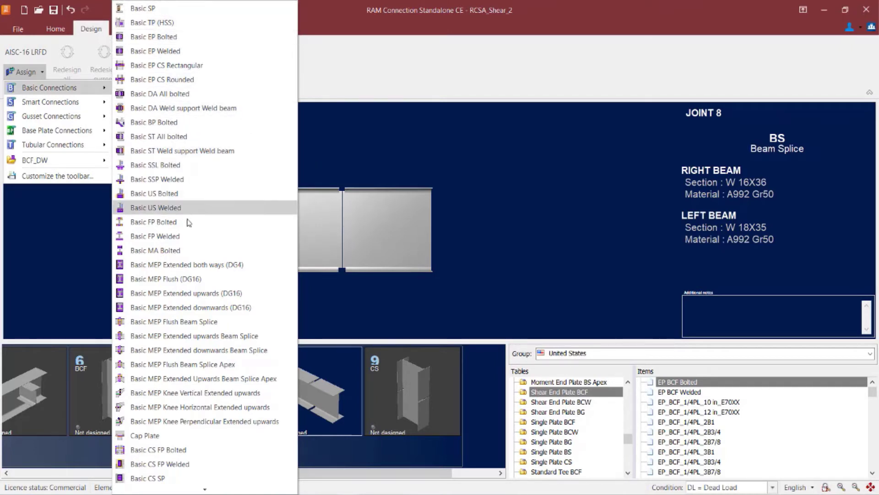
mouse_move(205, 489)
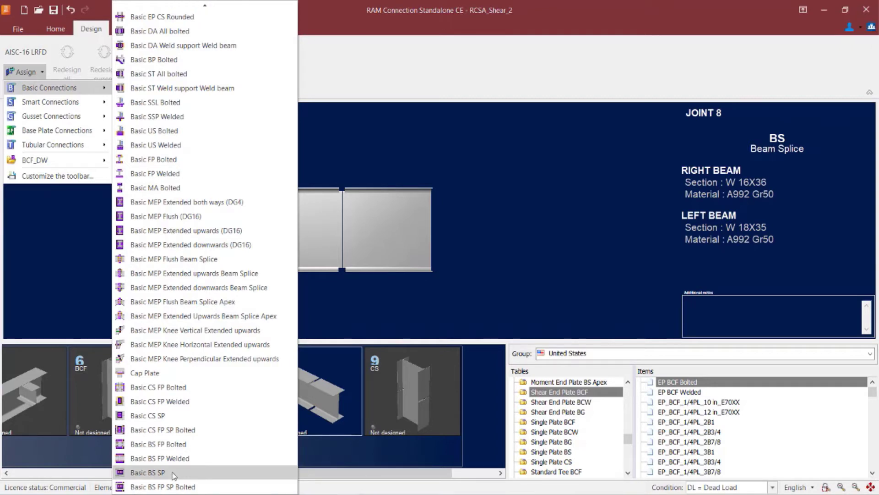
click(148, 472)
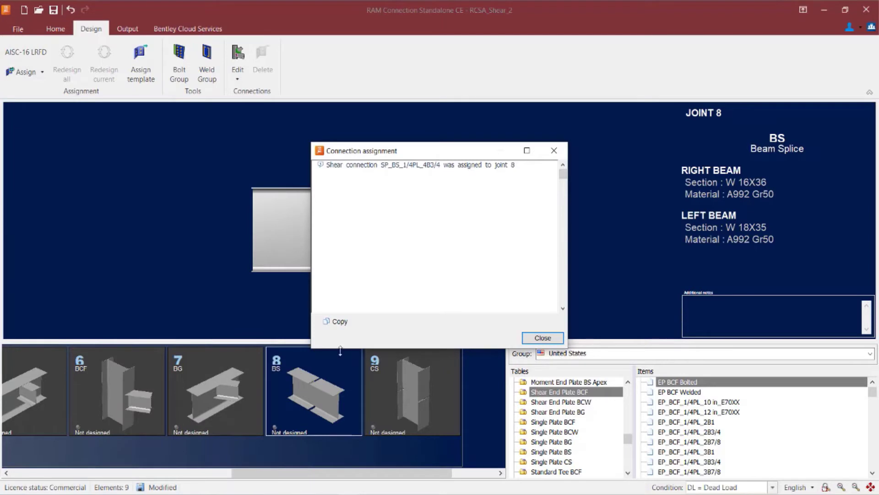
Dismiss the assignment message, revealing joint 8's eight-bolt plate at ratio 0.81.
click(541, 338)
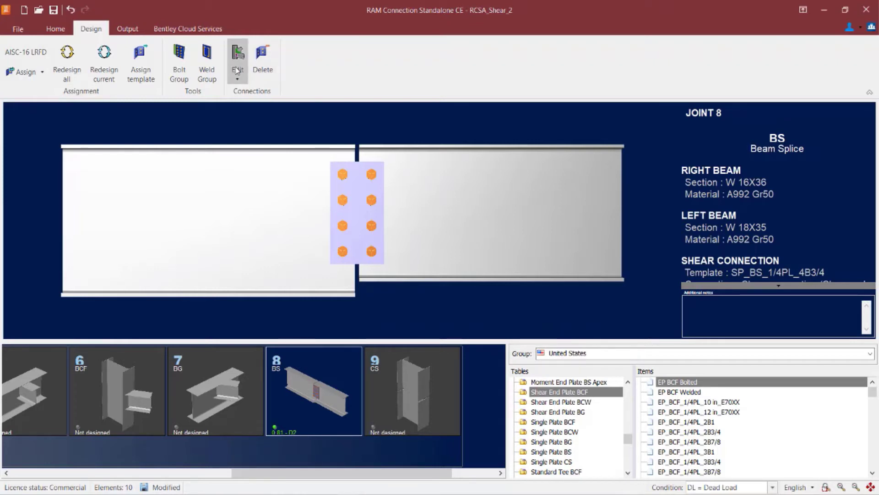
Open joint 8's basic connection in Connection Pad, toggling Centered members on then back off.
click(237, 71)
click(255, 94)
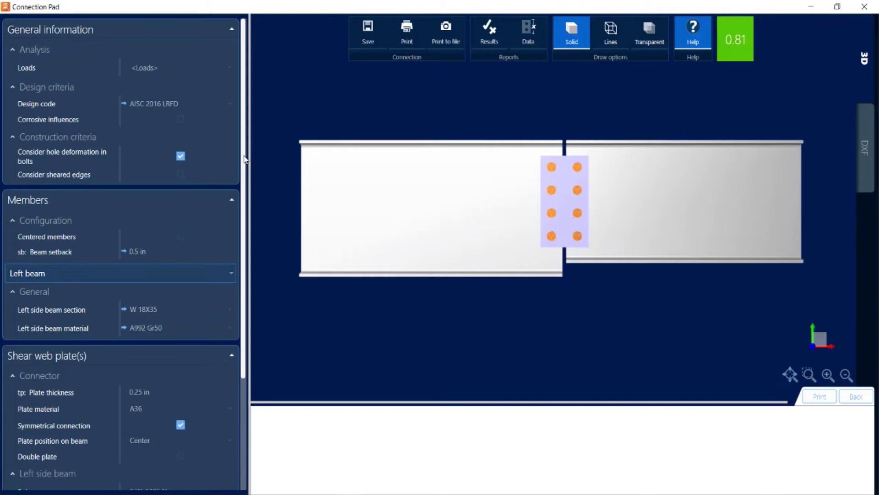
drag(243, 159, 247, 296)
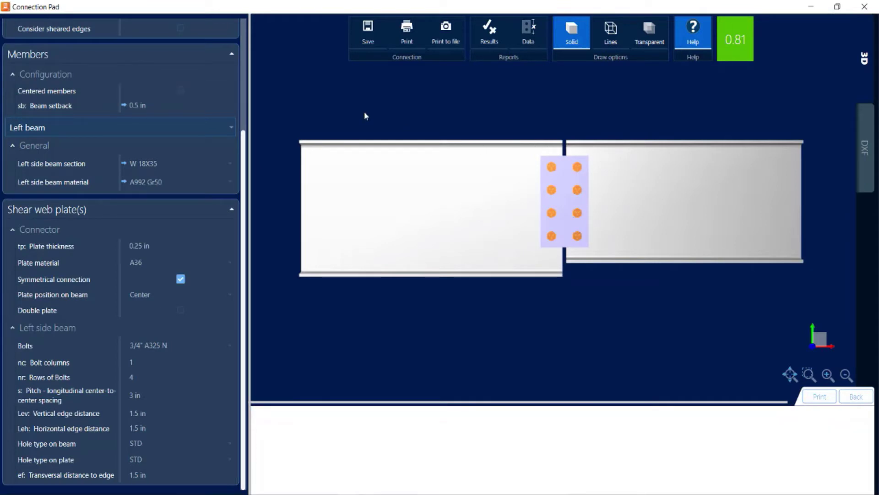
click(181, 90)
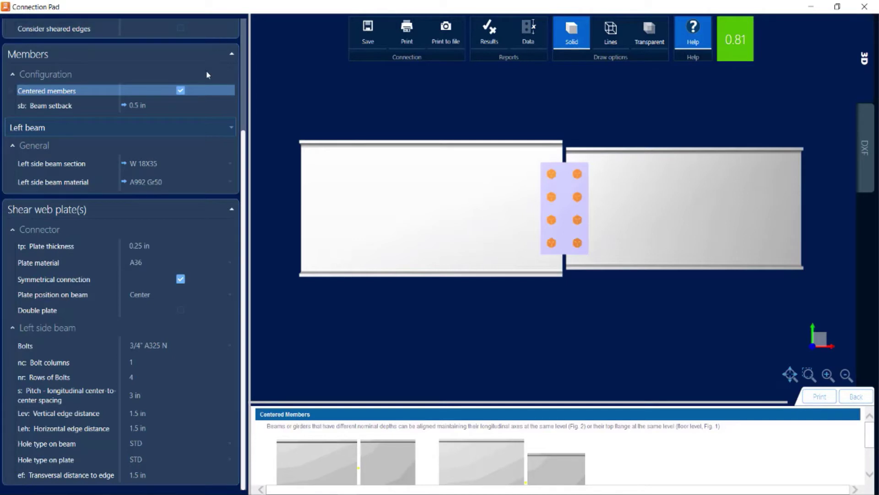
click(180, 91)
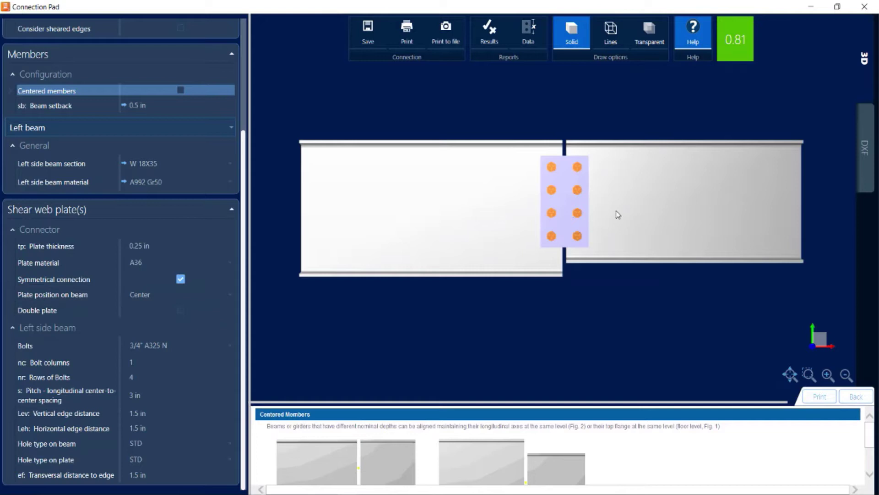
drag(618, 216, 552, 235)
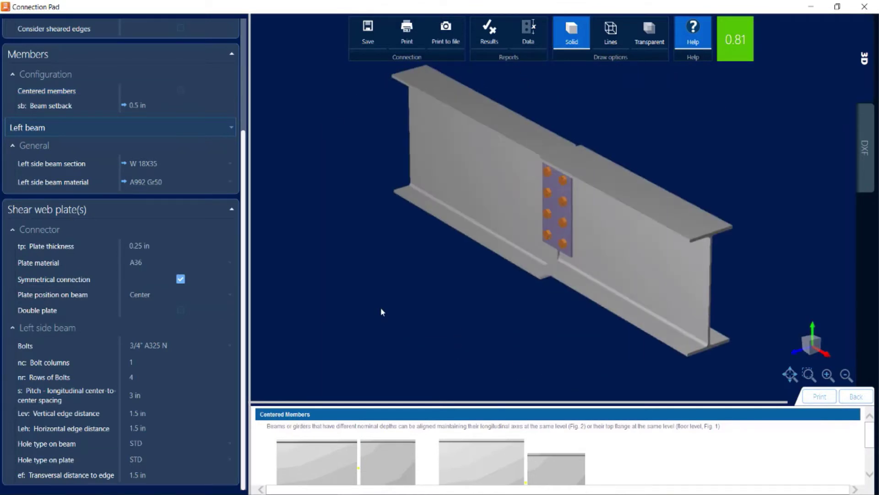
click(181, 312)
mouse_move(628, 243)
mouse_down()
mouse_move(525, 259)
mouse_move(522, 250)
mouse_move(587, 257)
mouse_move(644, 248)
mouse_up()
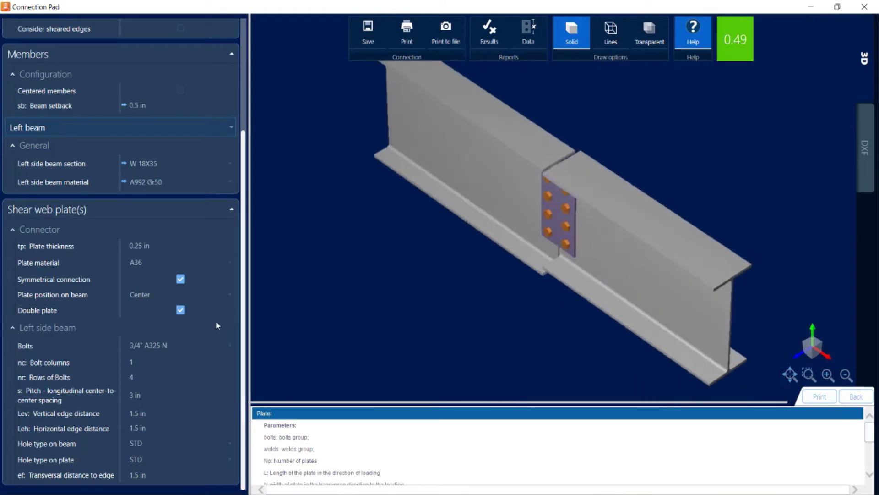
click(180, 310)
click(161, 298)
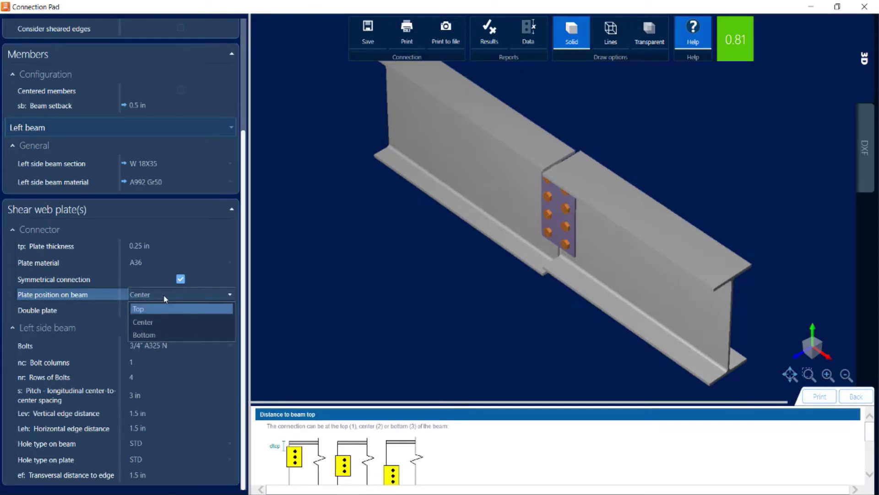
click(164, 296)
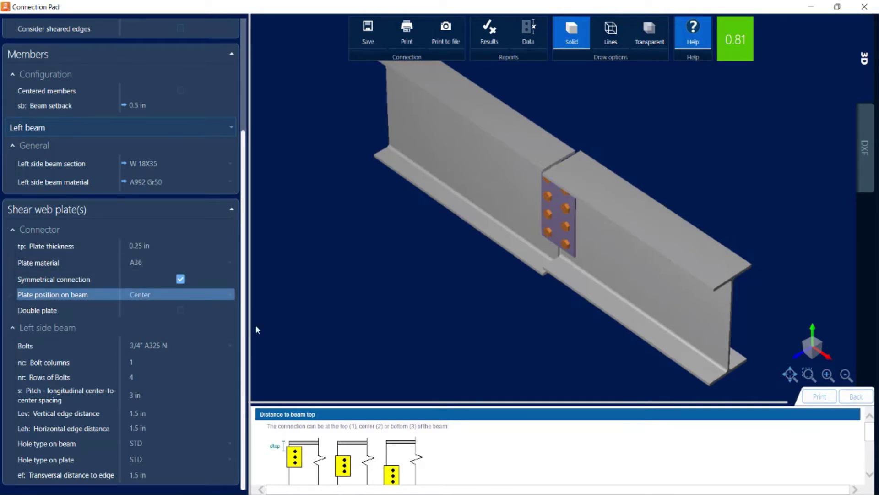
click(173, 347)
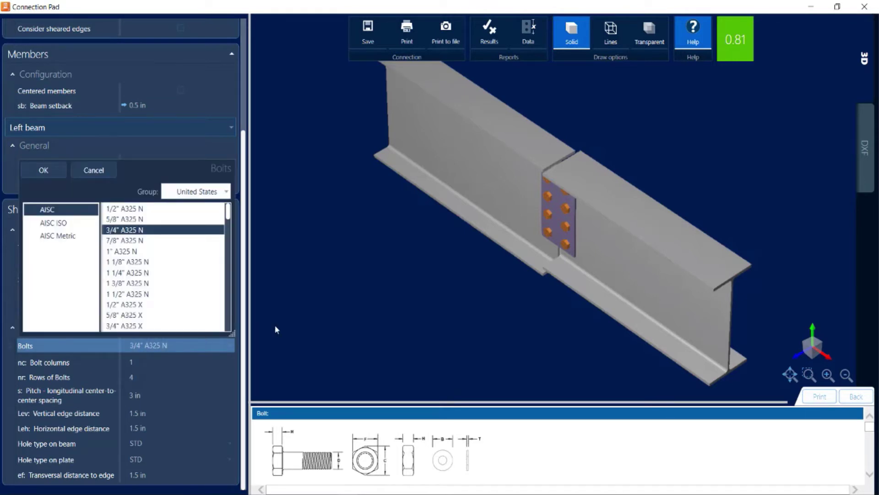
click(303, 325)
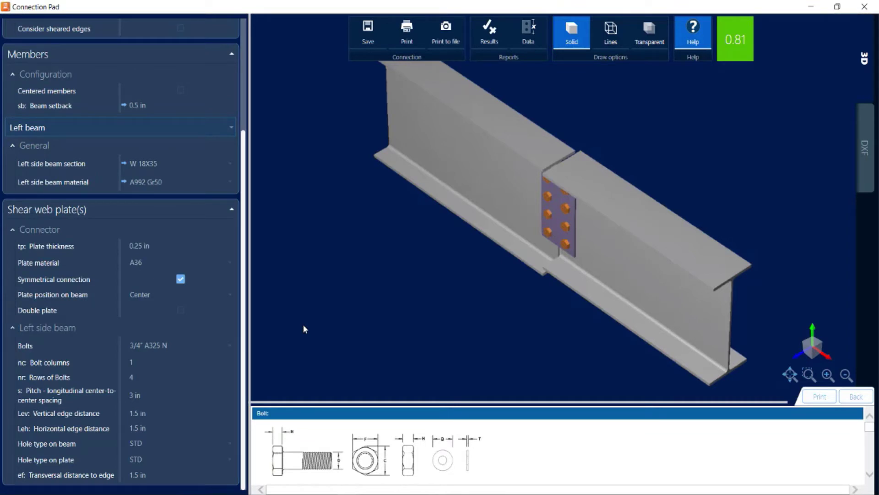
click(865, 146)
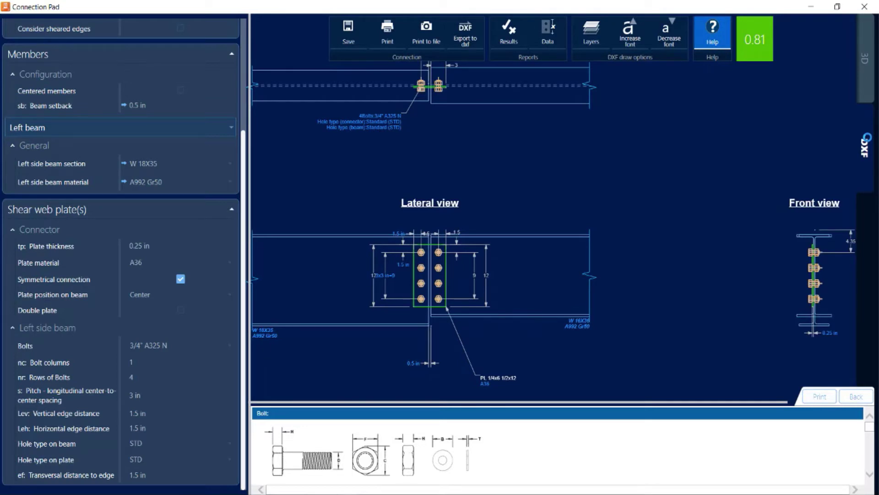
click(868, 87)
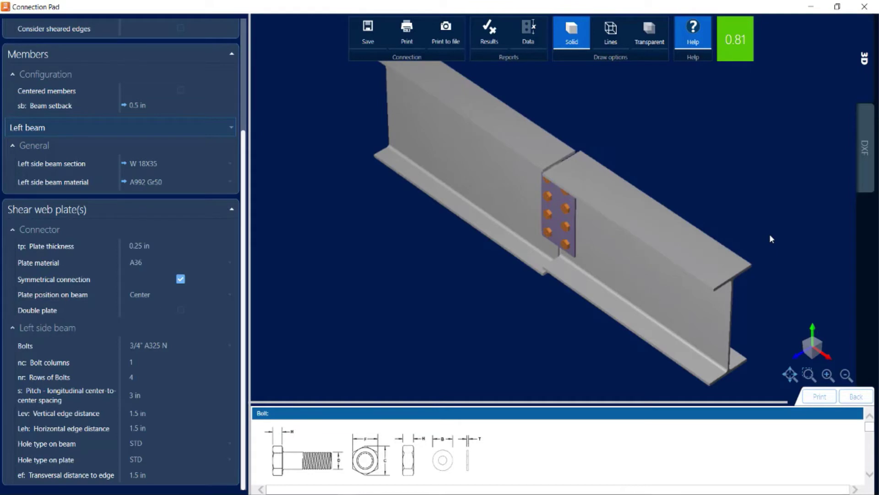
click(493, 42)
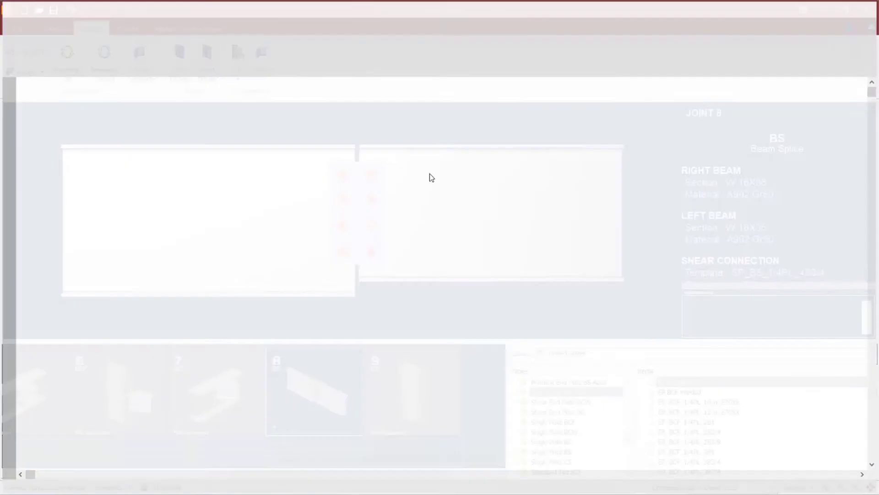
scroll(458, 192, down, 3)
scroll(461, 200, down, 8)
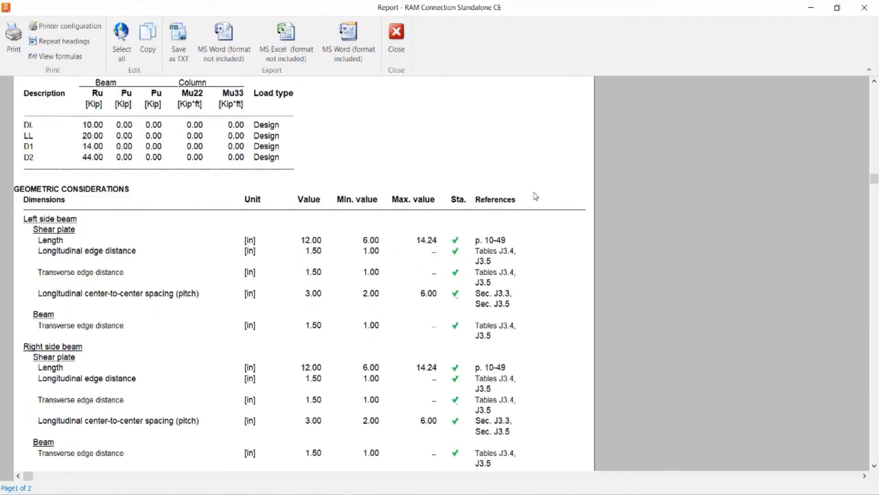
scroll(592, 208, down, 11)
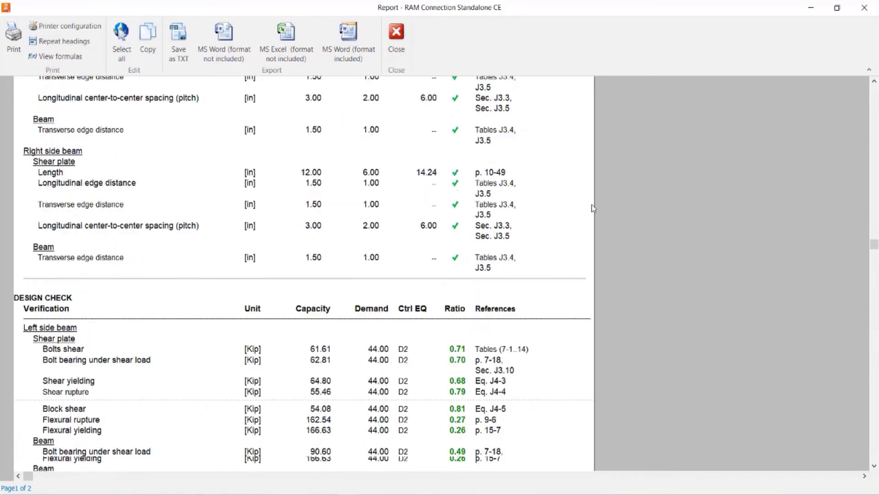
scroll(594, 202, down, 3)
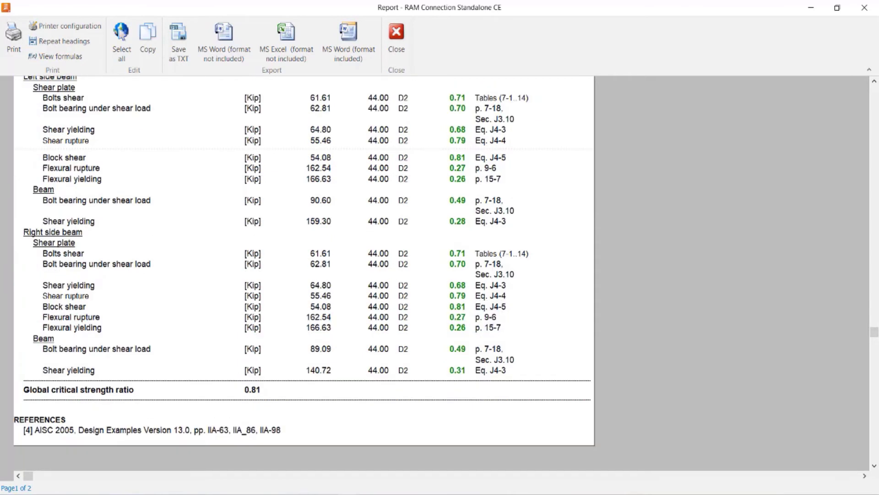
click(54, 56)
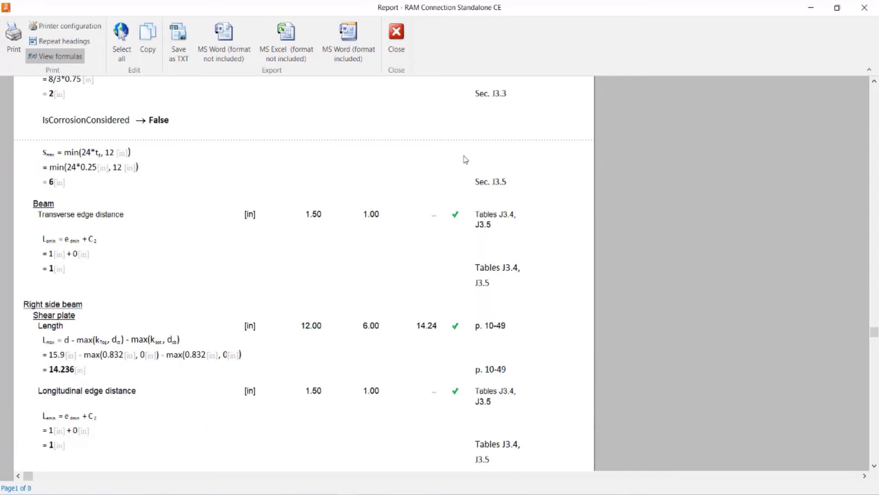
scroll(710, 166, down, 2)
scroll(709, 168, down, 8)
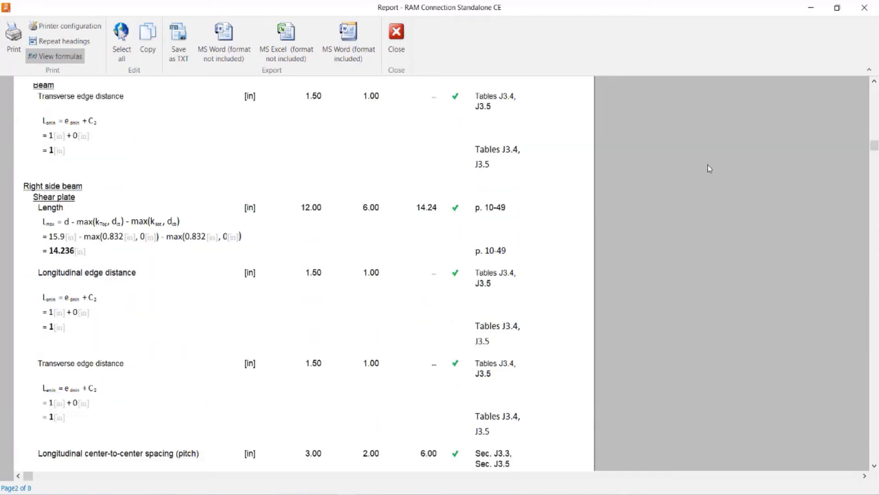
scroll(690, 170, down, 4)
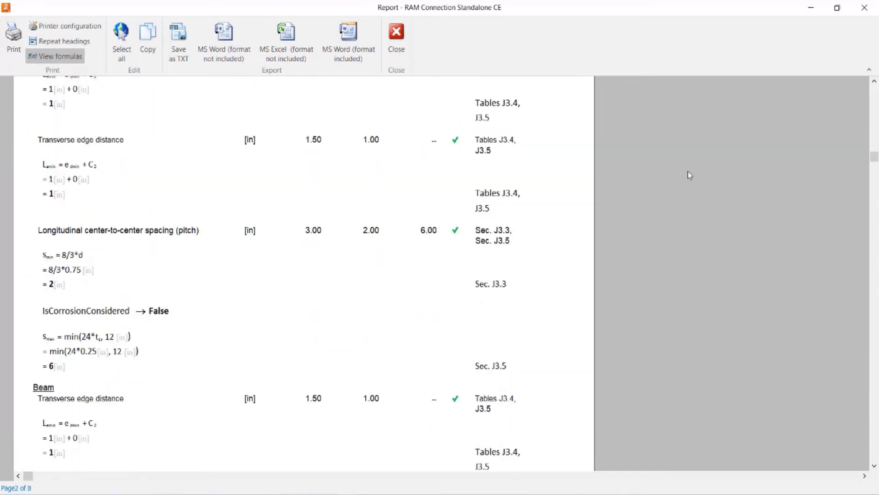
click(397, 36)
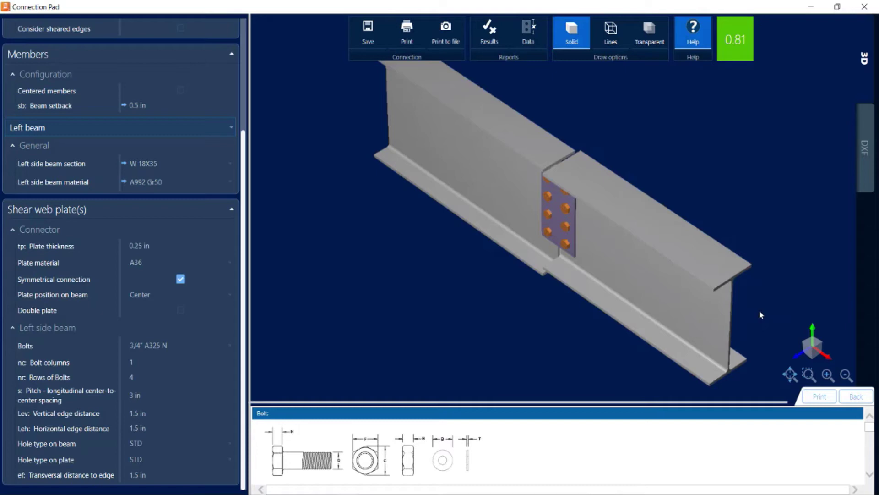
Close Connection Pad without saving and switch to joint 9, the W 14X68 to W 12X65 column splice.
click(865, 6)
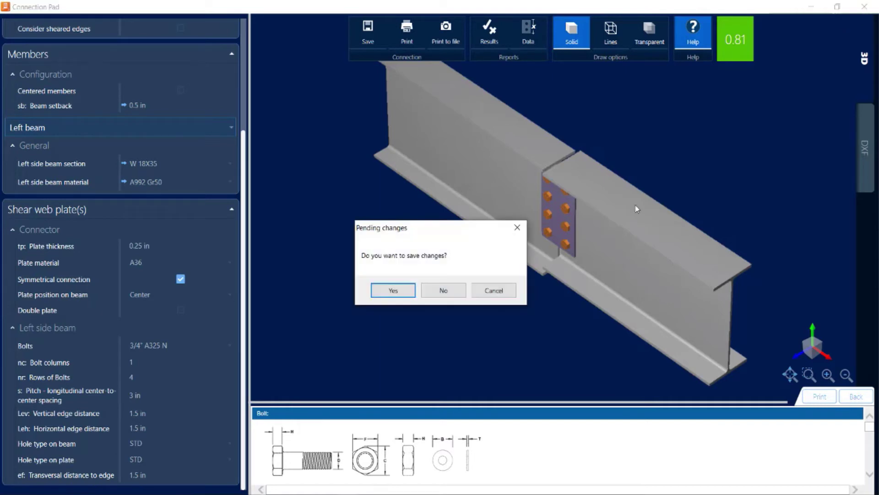
click(441, 292)
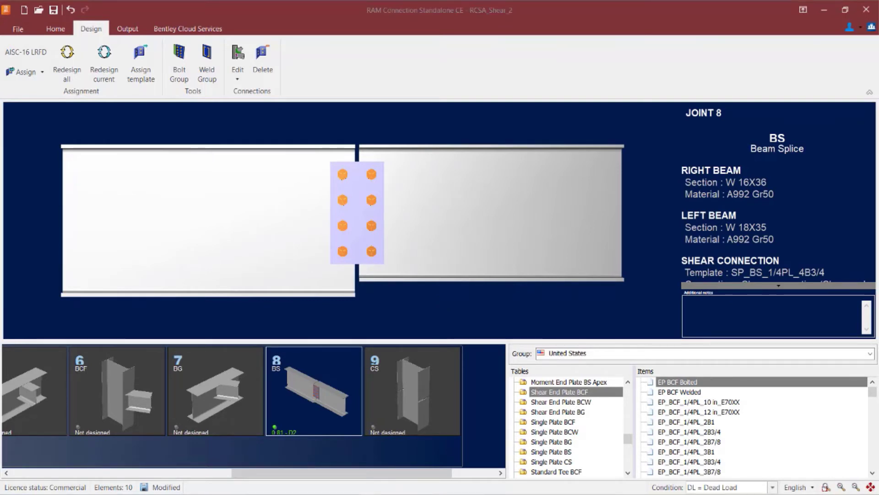
click(408, 401)
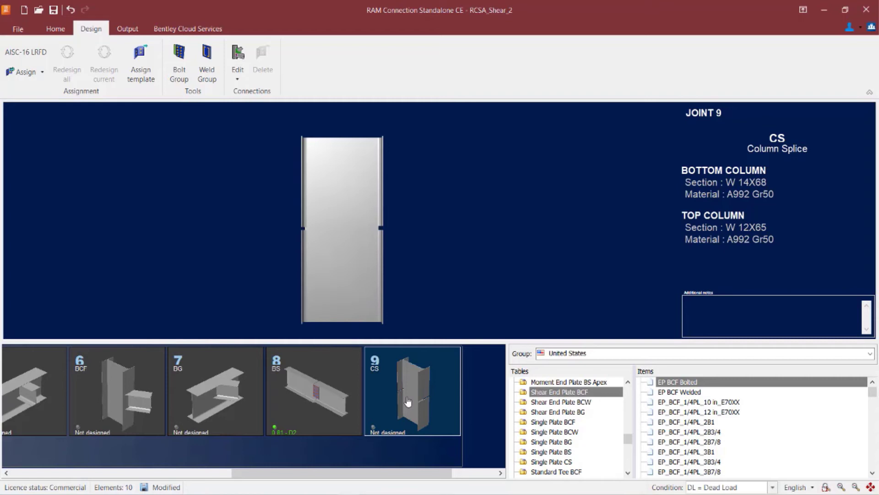
Assign the Basic CS SP splice SP_CS_3/8PL_5B7/8 to joint 9, rated 0.95.
click(23, 71)
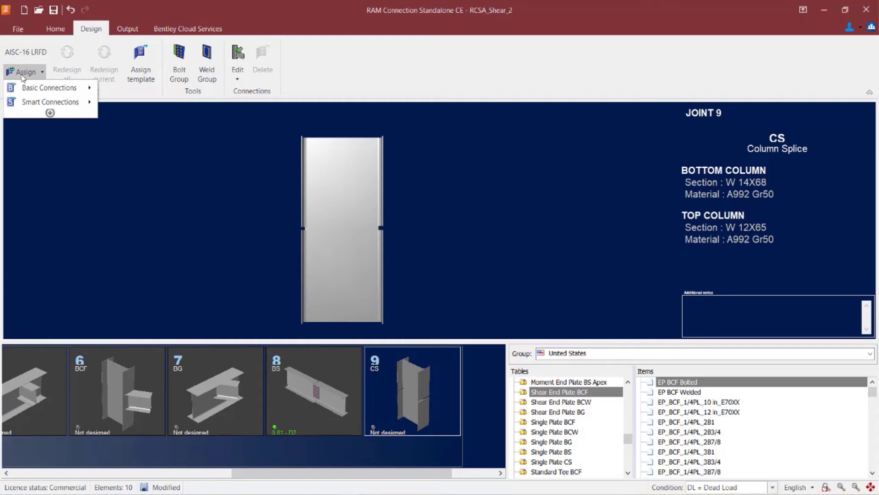
mouse_move(25, 90)
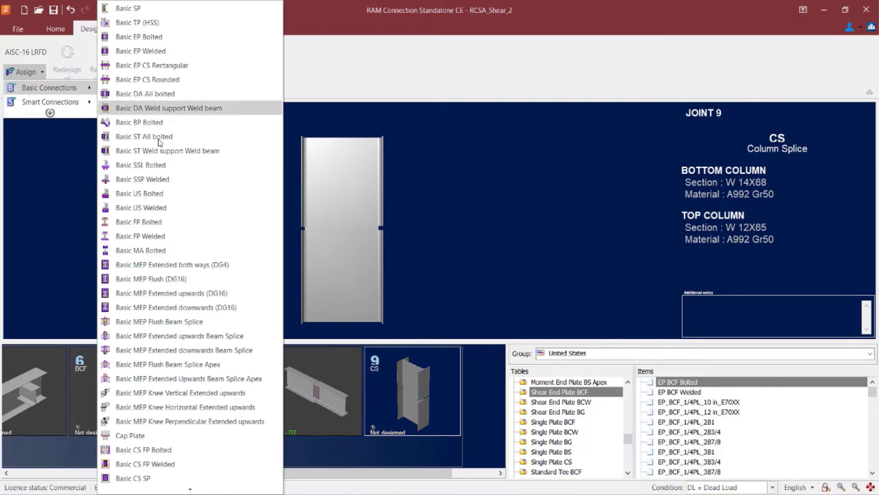
mouse_move(202, 486)
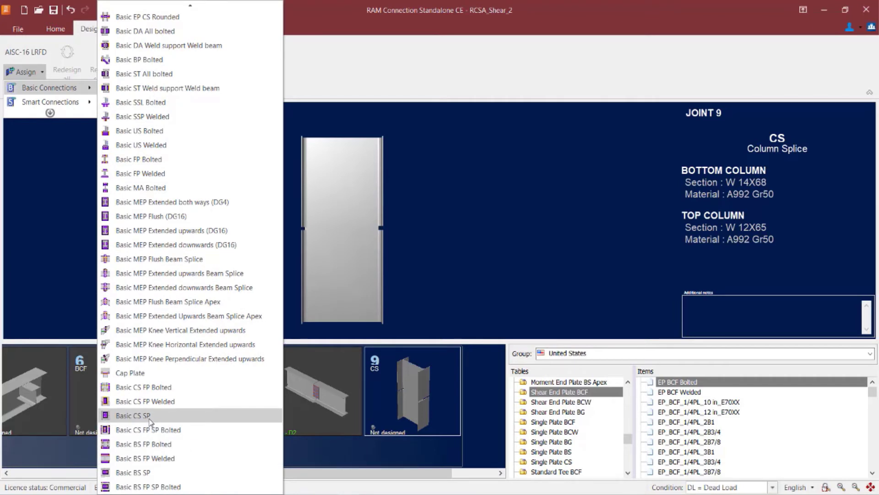
click(150, 418)
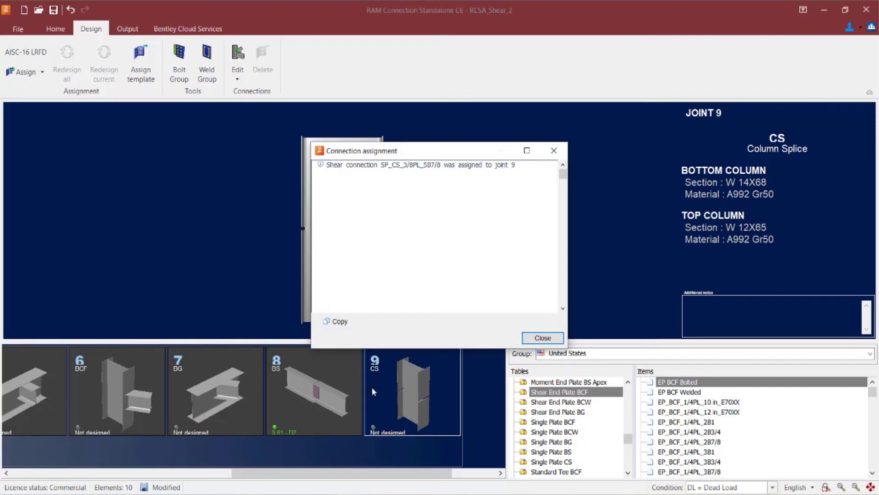
click(534, 339)
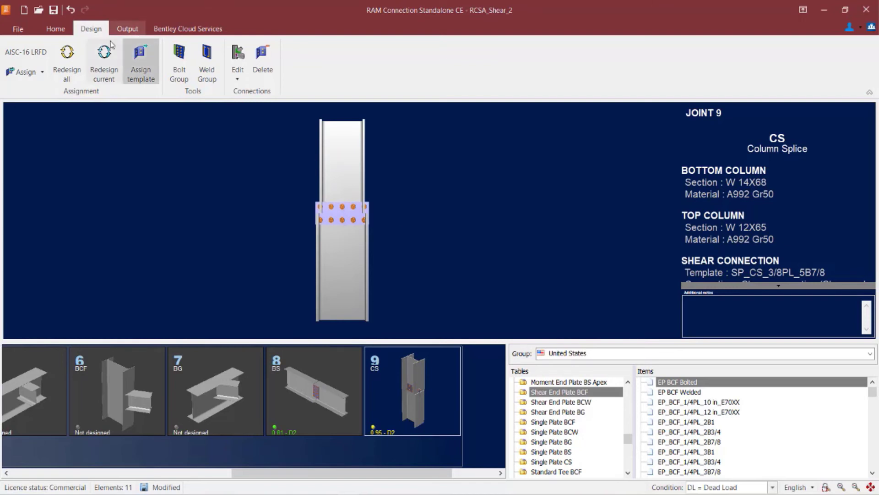
click(239, 71)
Open joint 9's shear connection to review its 0.375 in A36 plate and 7/8" A325 N bolts.
click(250, 92)
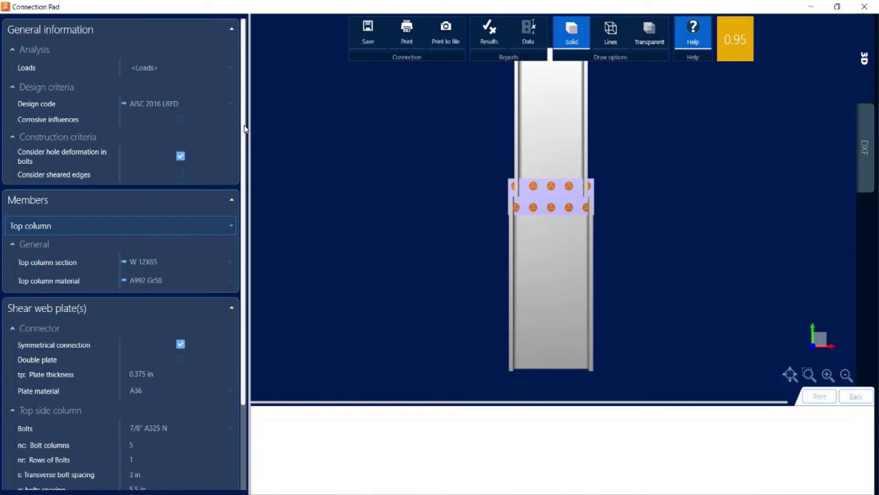
drag(243, 125, 256, 242)
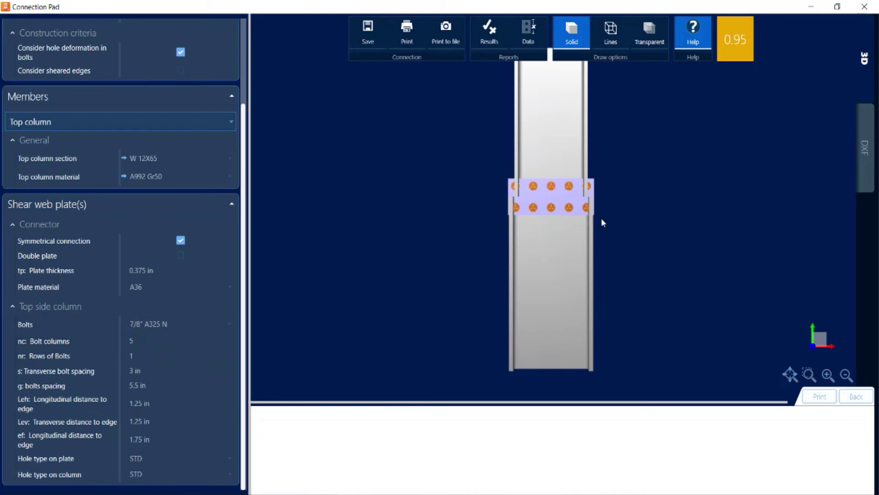
Set joint 9's bolt pattern to 3 bolt columns by 2 rows.
click(163, 324)
click(163, 340)
text(3)
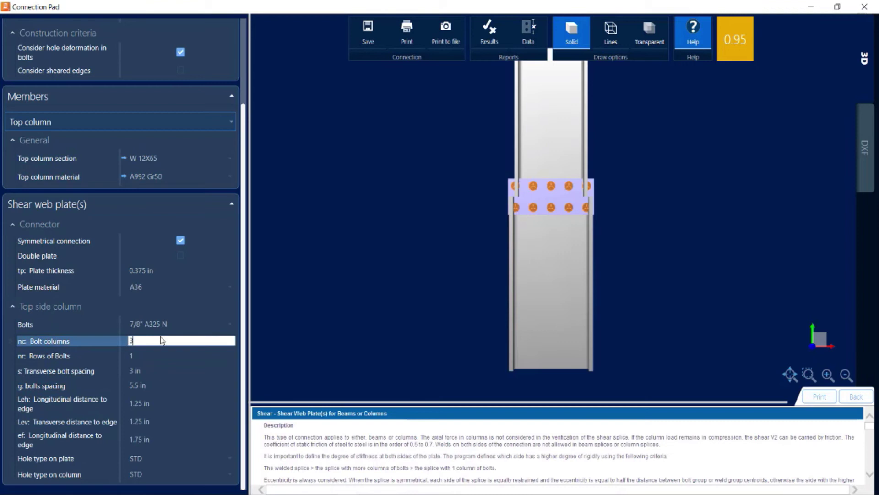
key(Tab)
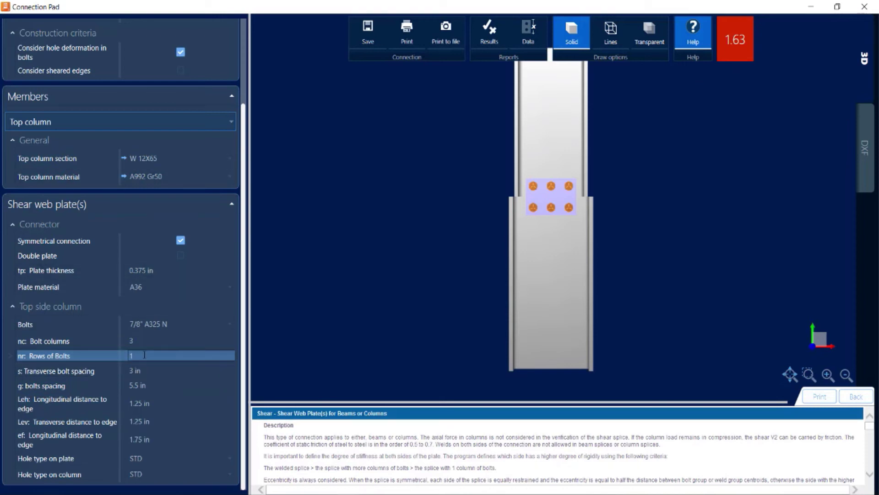
click(144, 355)
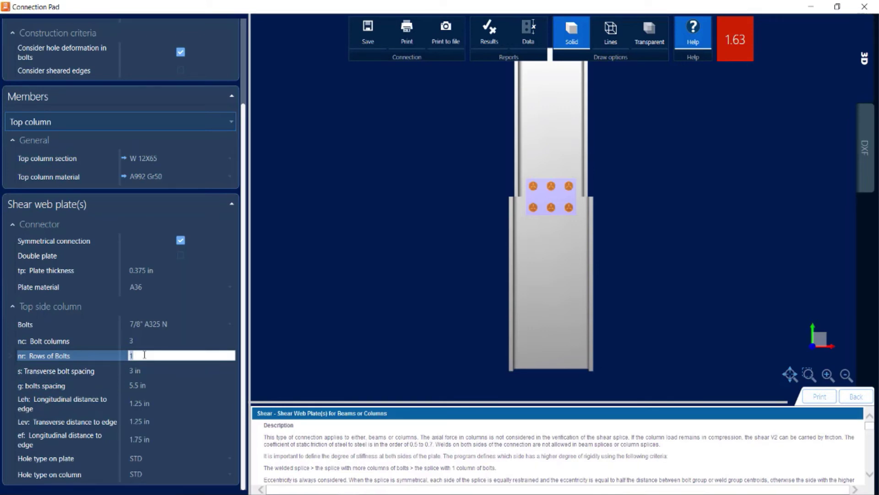
text(2)
key(Tab)
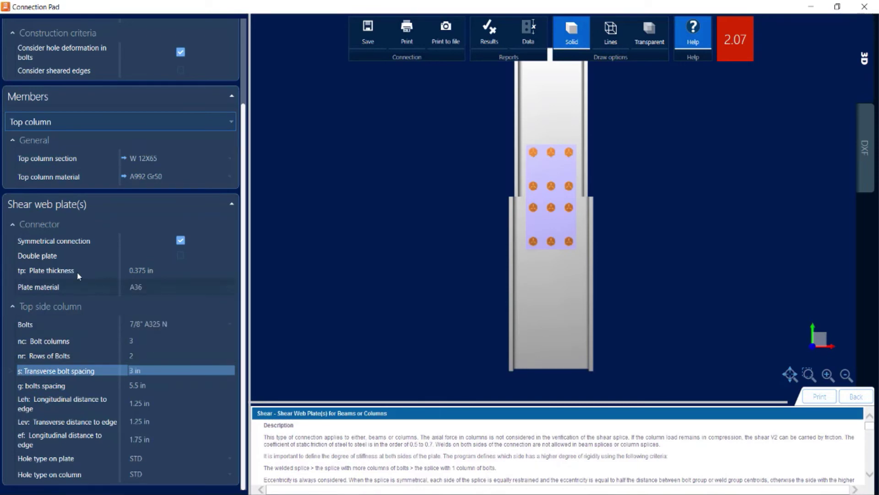
Switch to double splice plates with 3/4" A325 N bolts, bringing the ratio to 0.97.
click(180, 255)
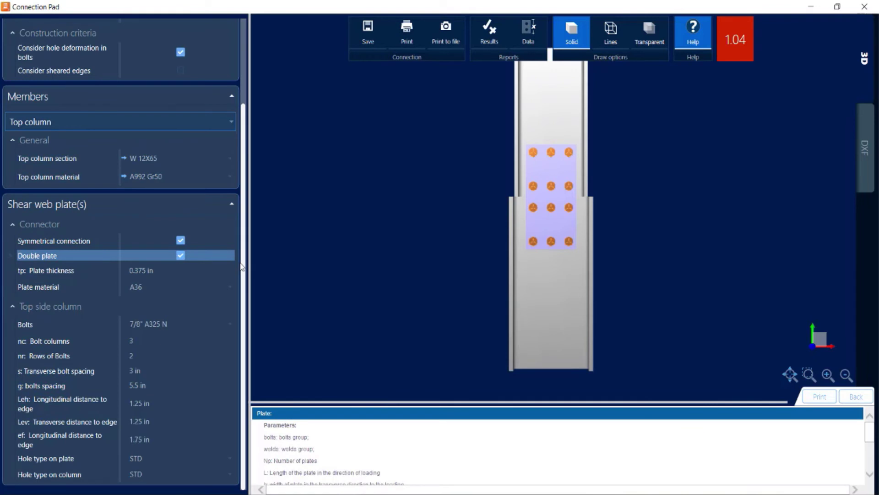
click(182, 330)
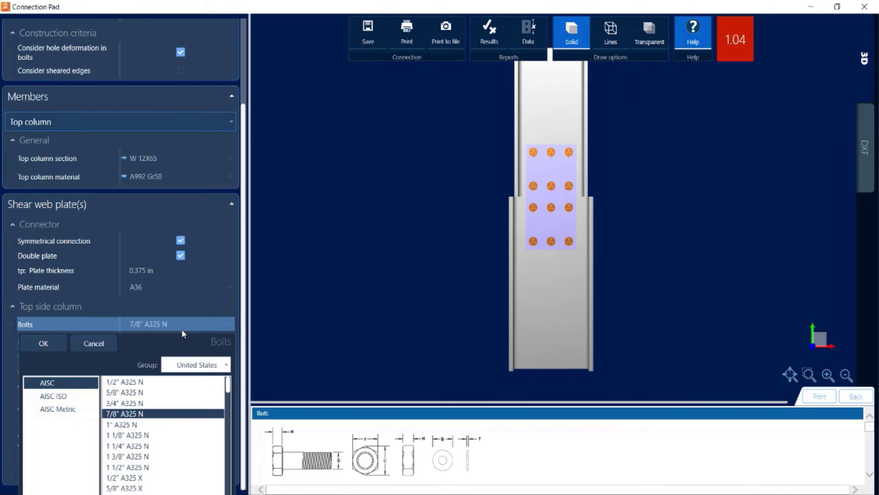
click(127, 405)
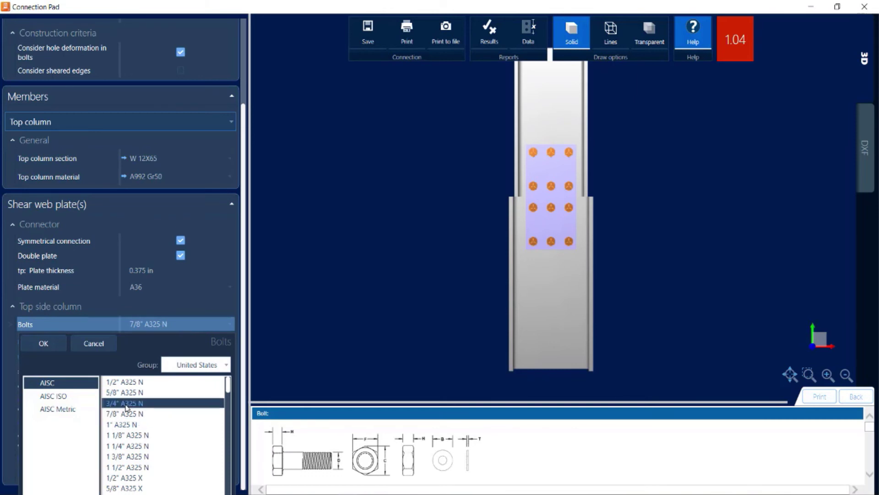
click(44, 344)
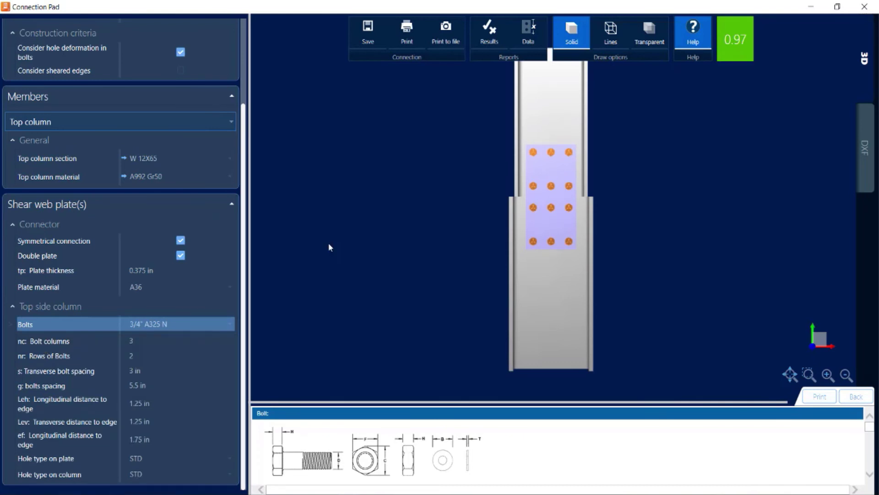
drag(655, 198, 550, 226)
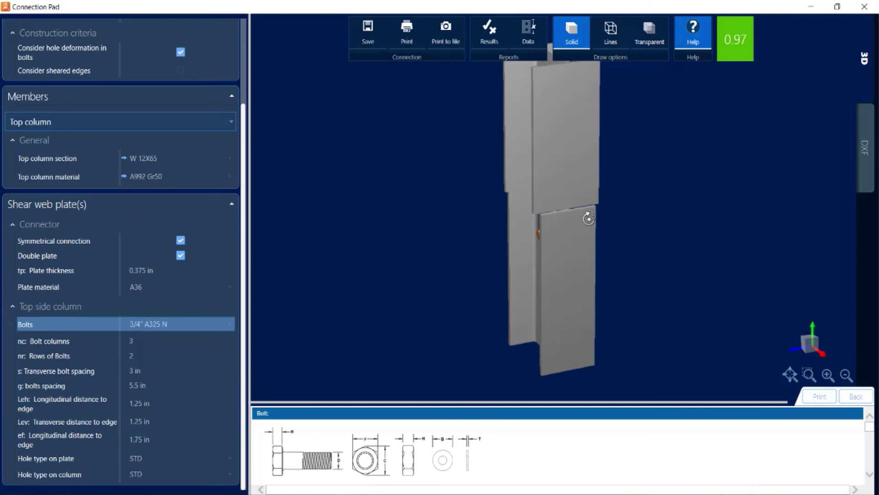
drag(588, 218, 617, 211)
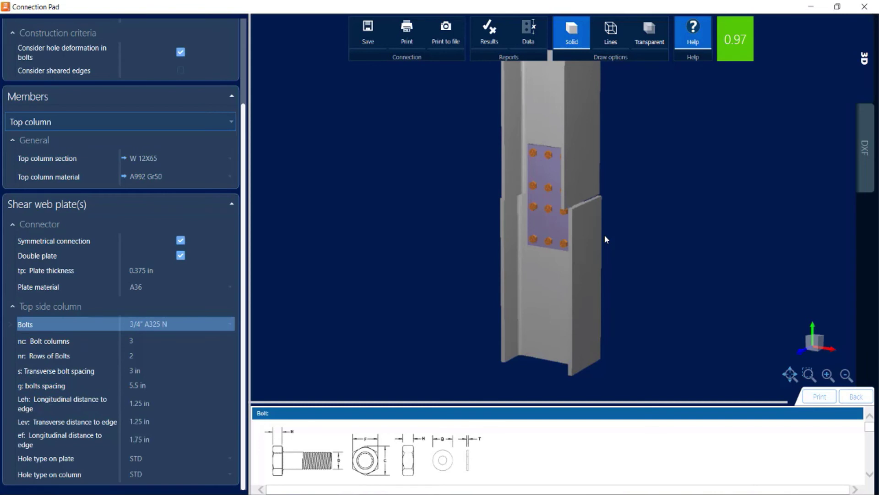
click(486, 38)
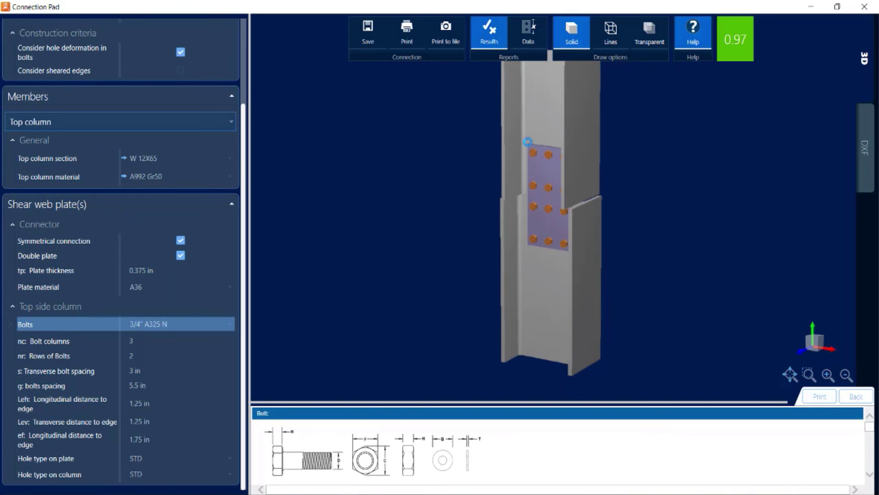
scroll(527, 230, down, 3)
scroll(505, 213, down, 8)
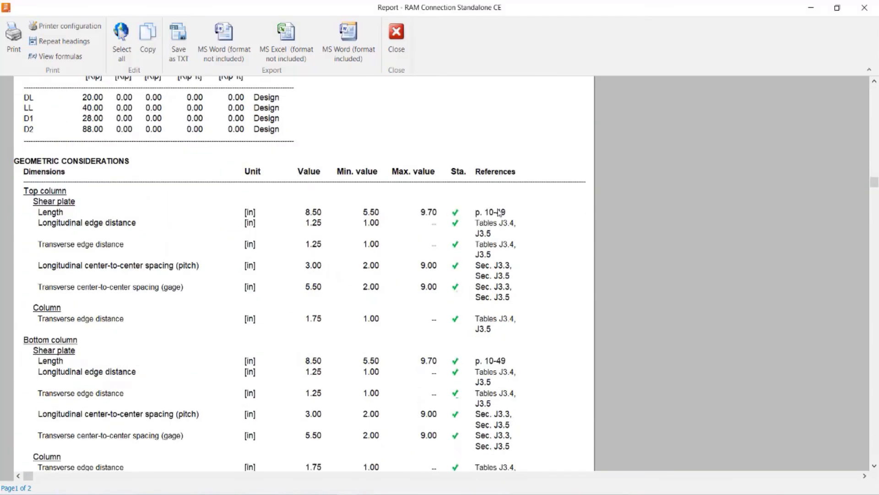
scroll(495, 212, down, 6)
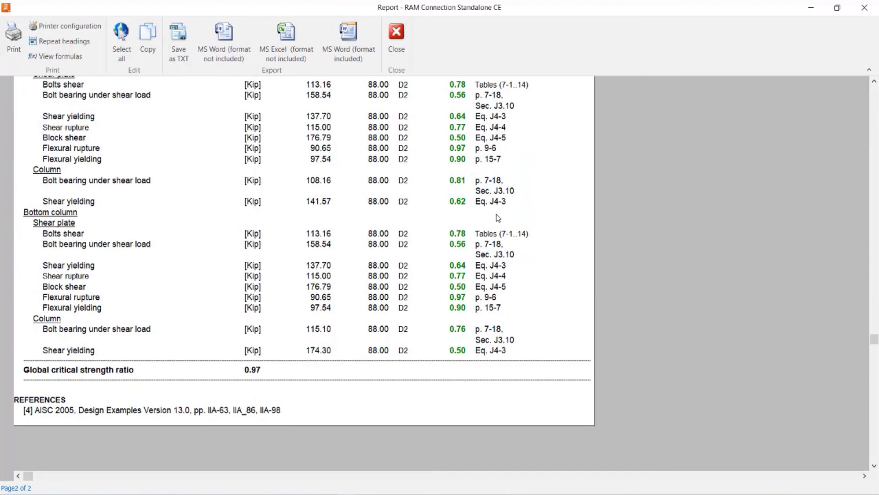
click(396, 36)
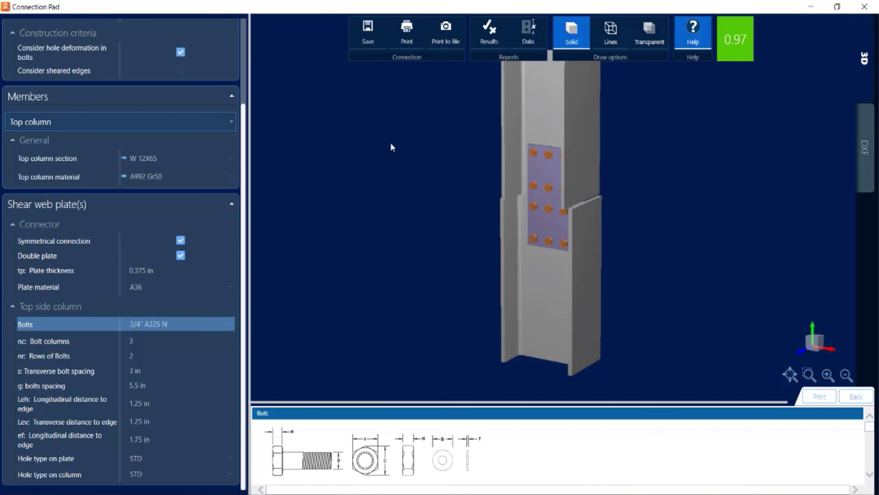
Close Connection Pad to view joint 9's double-plate splice at 0.97 for D2.
click(864, 7)
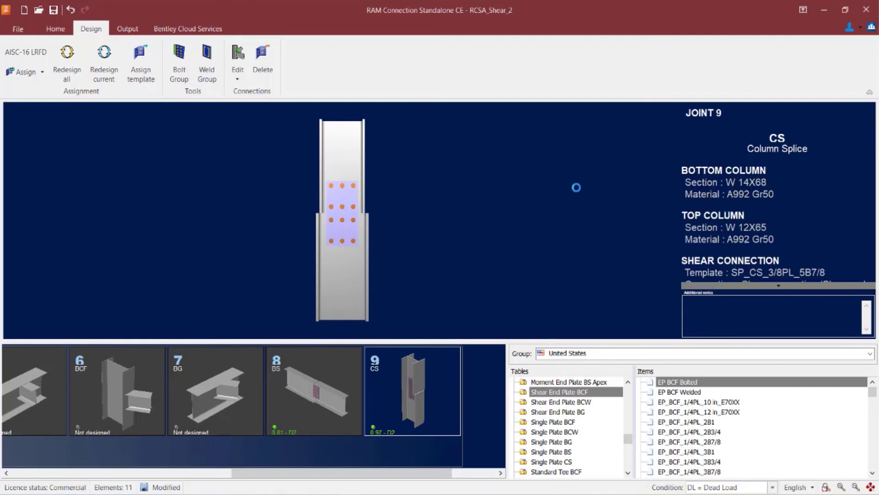